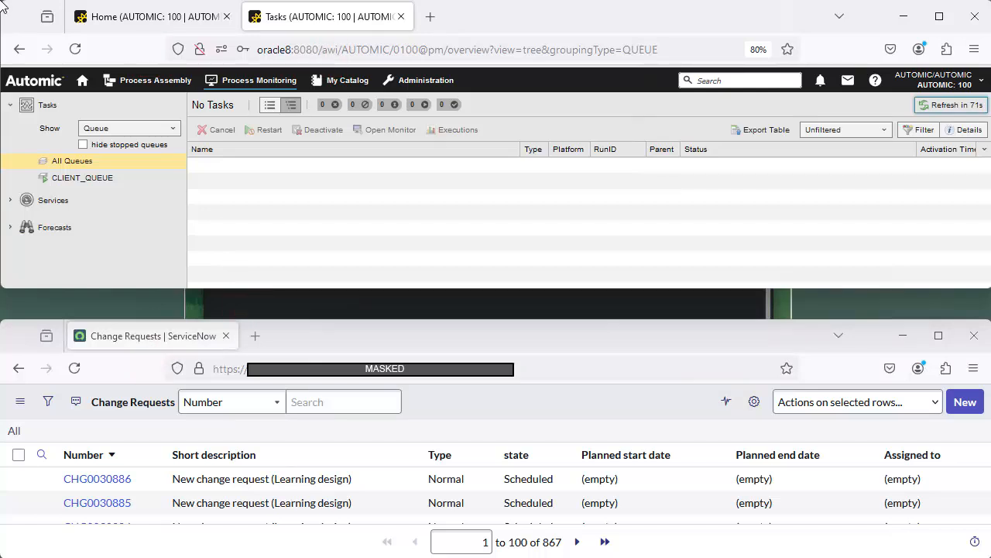
# Execute the JOBP.USE-CASE workflow and submit its prompts with YES for creating test files and NO for cleaning OLD files
pyautogui.click(457, 307)
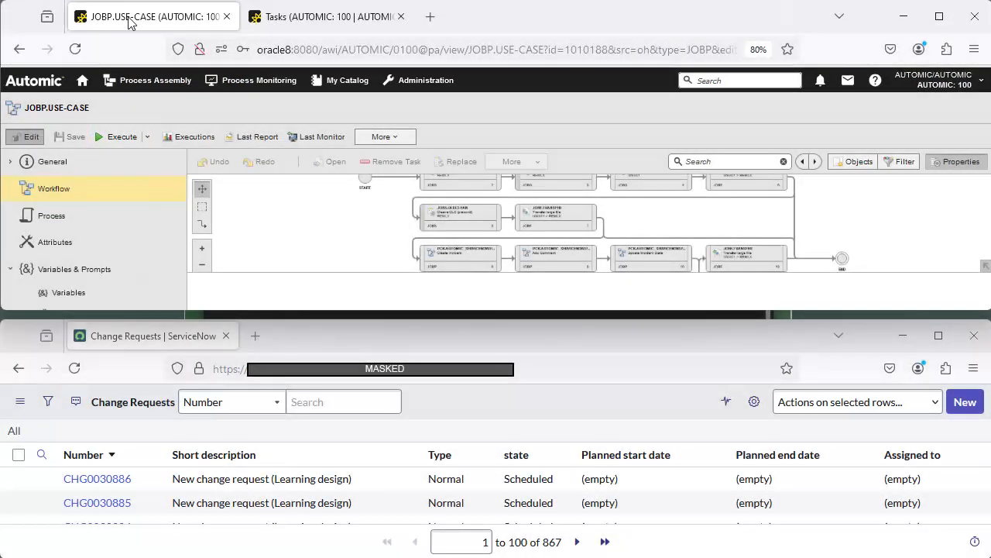
pyautogui.click(120, 138)
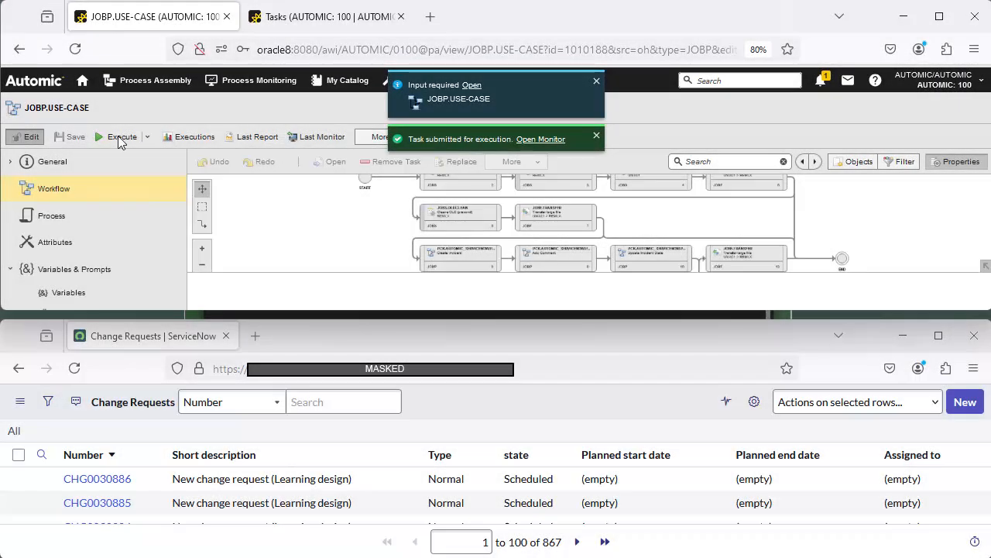
pyautogui.click(472, 86)
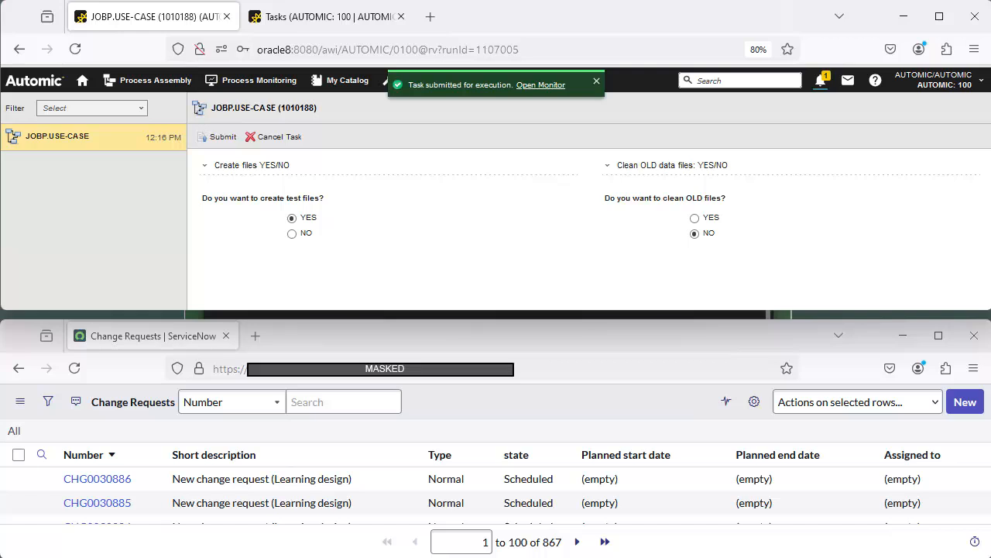
pyautogui.click(223, 137)
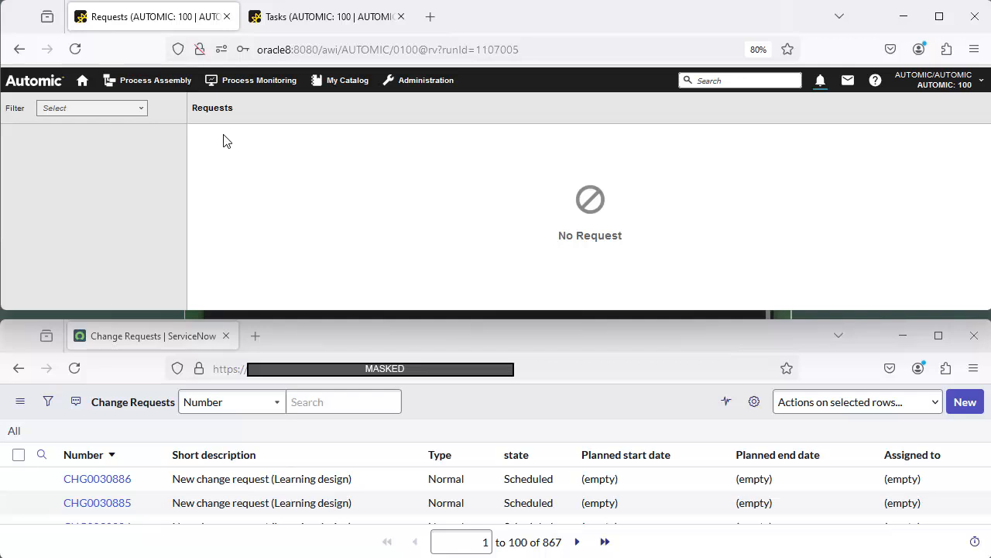
# Open the monitor of the running JOBP.USE-CASE task and refresh it to follow the execution
pyautogui.click(316, 19)
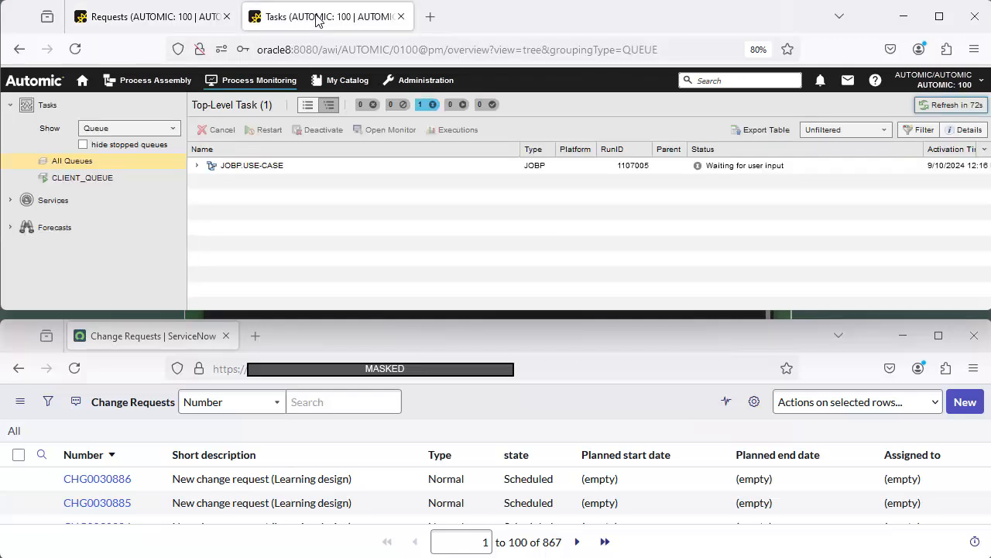
pyautogui.click(265, 166)
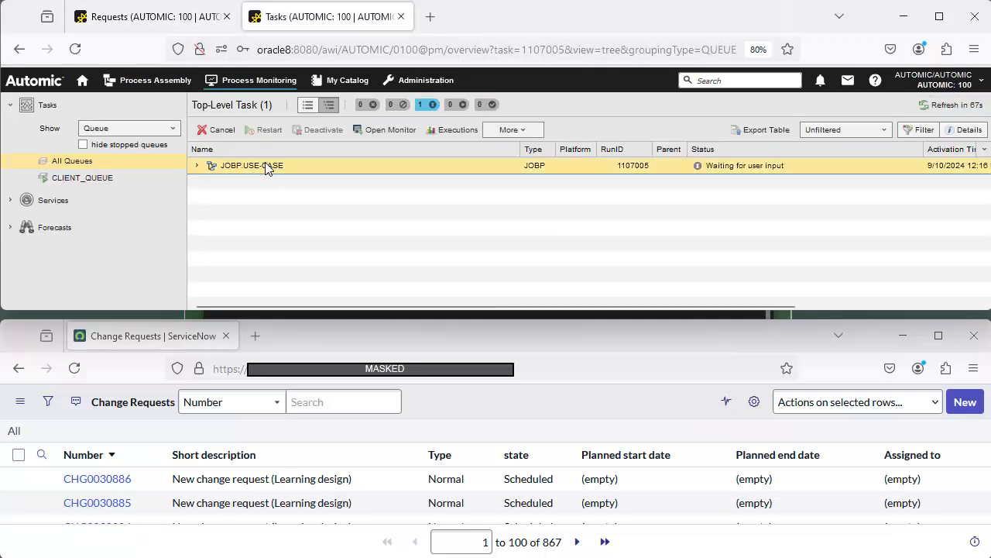
pyautogui.click(384, 129)
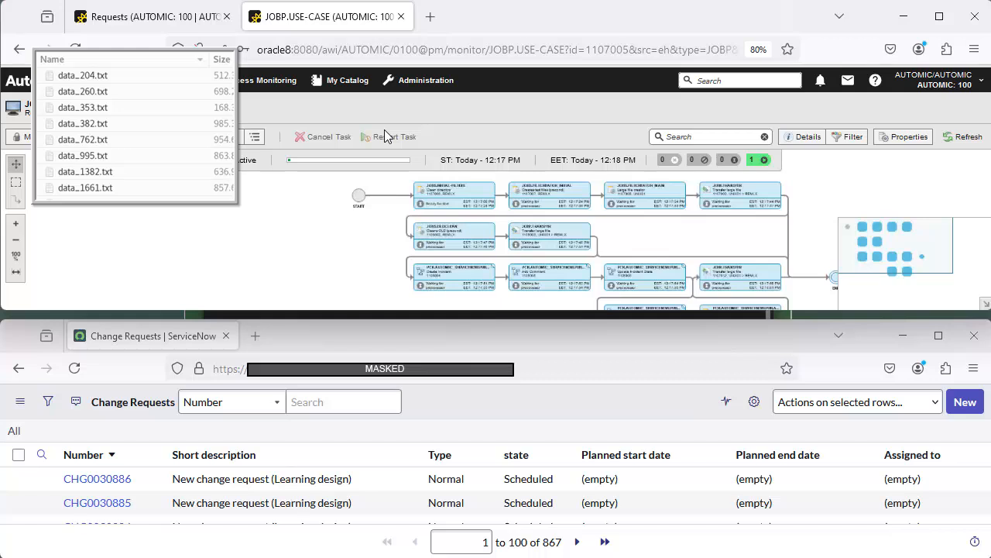
pyautogui.click(965, 139)
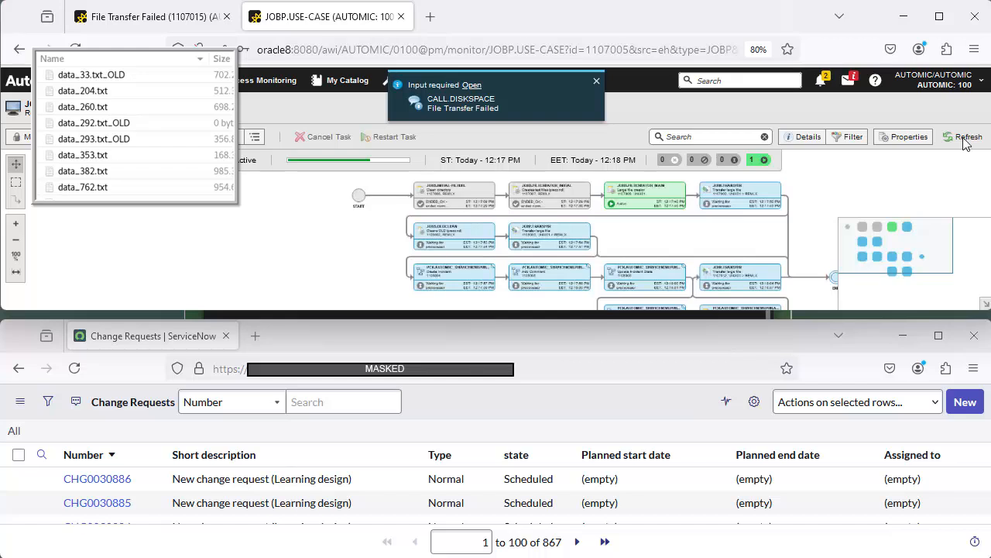
pyautogui.click(596, 81)
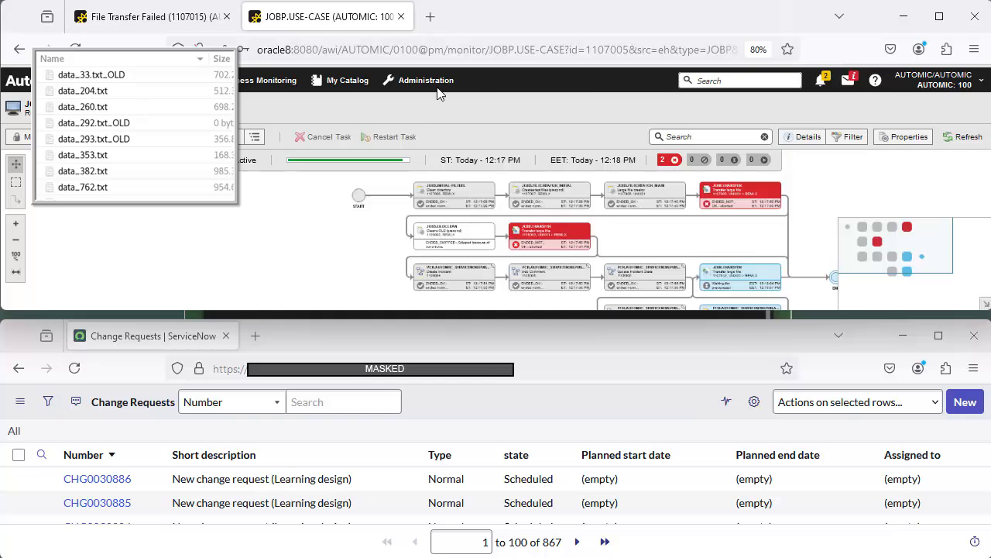
# Switch to ServiceNow, reload the change request list, and request approval for the newest change request
pyautogui.click(75, 368)
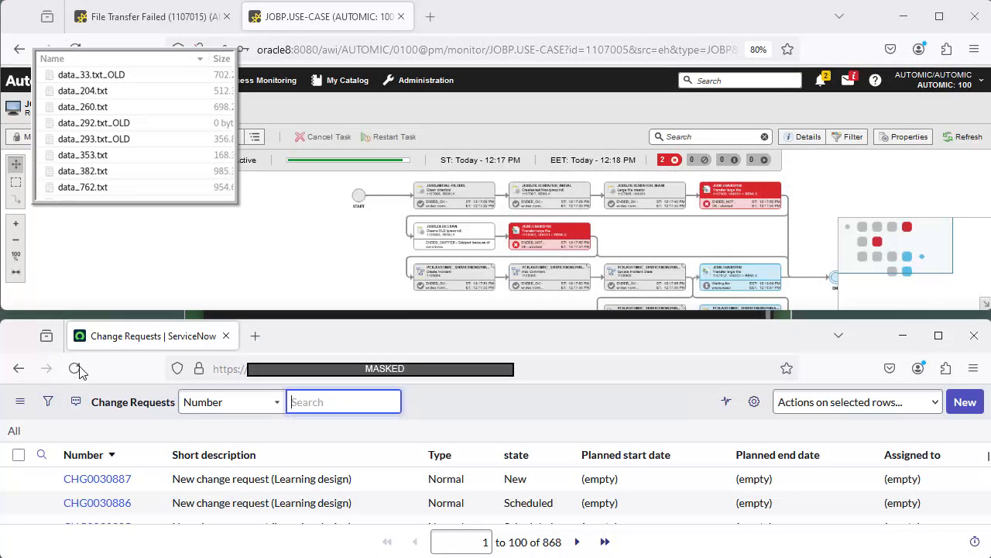
pyautogui.click(95, 479)
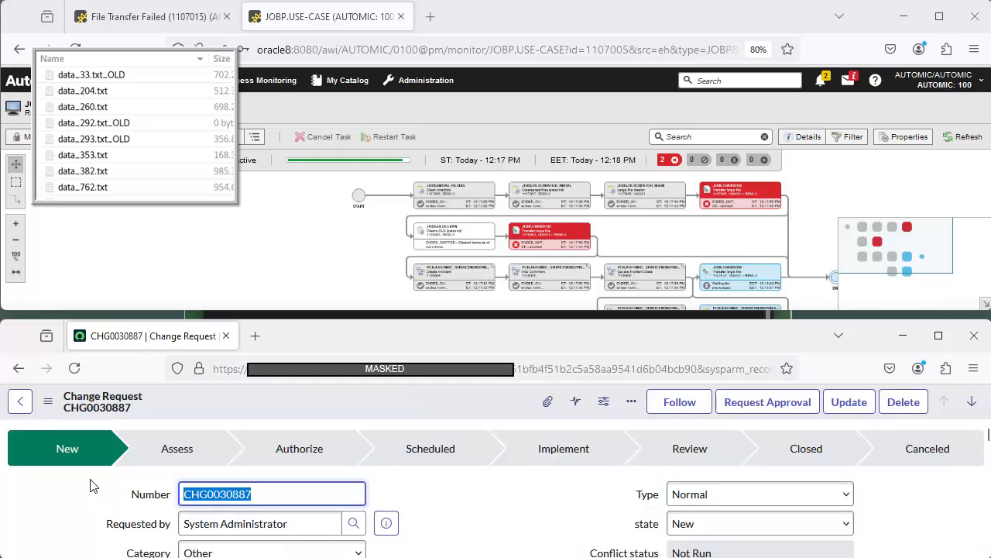
pyautogui.click(779, 406)
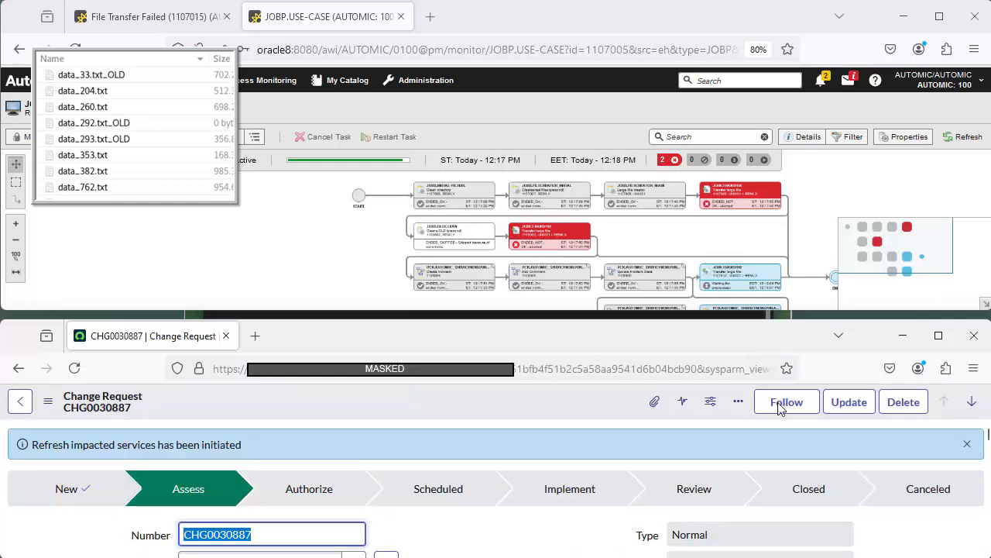
# Open the GSO Admin approval record from the change request's list of approvers
pyautogui.click(989, 530)
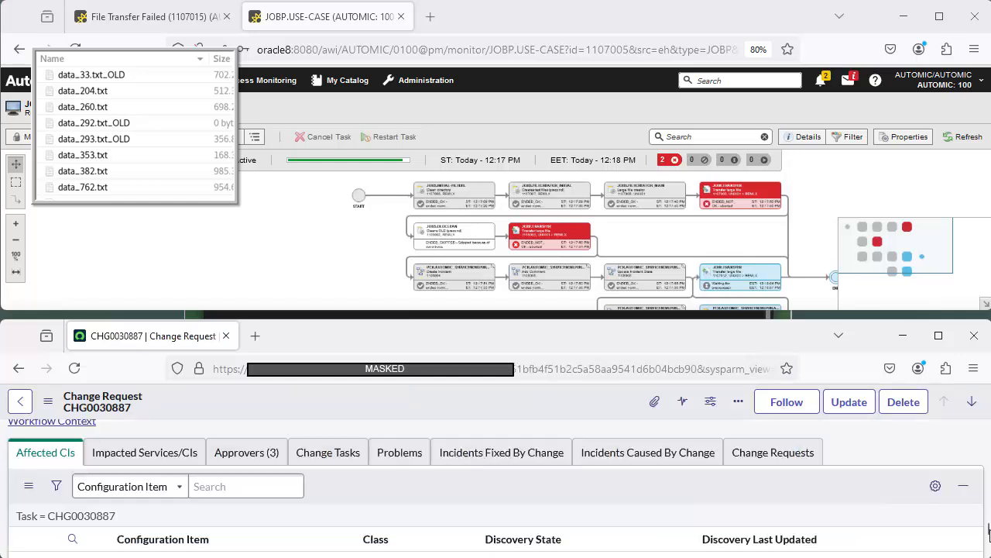
pyautogui.click(248, 454)
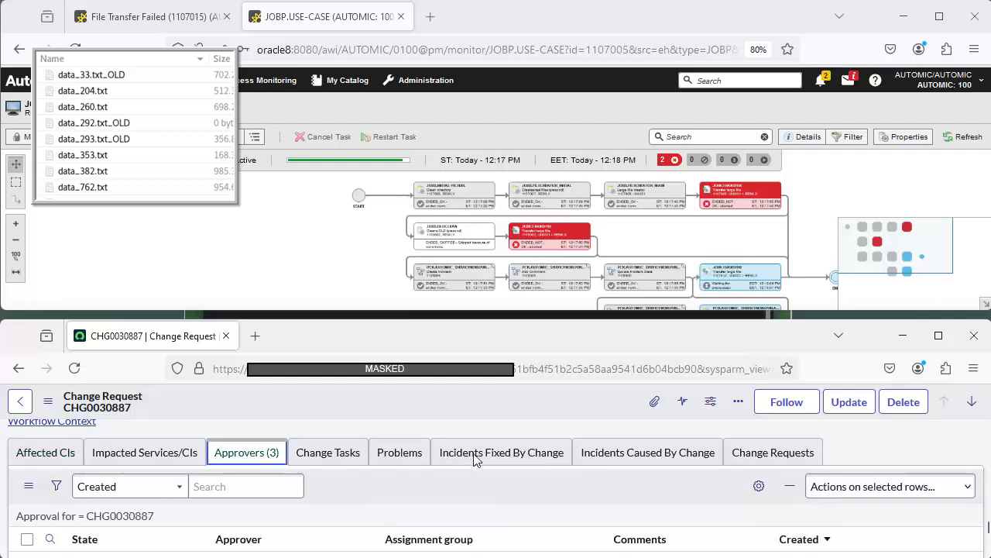
pyautogui.click(988, 546)
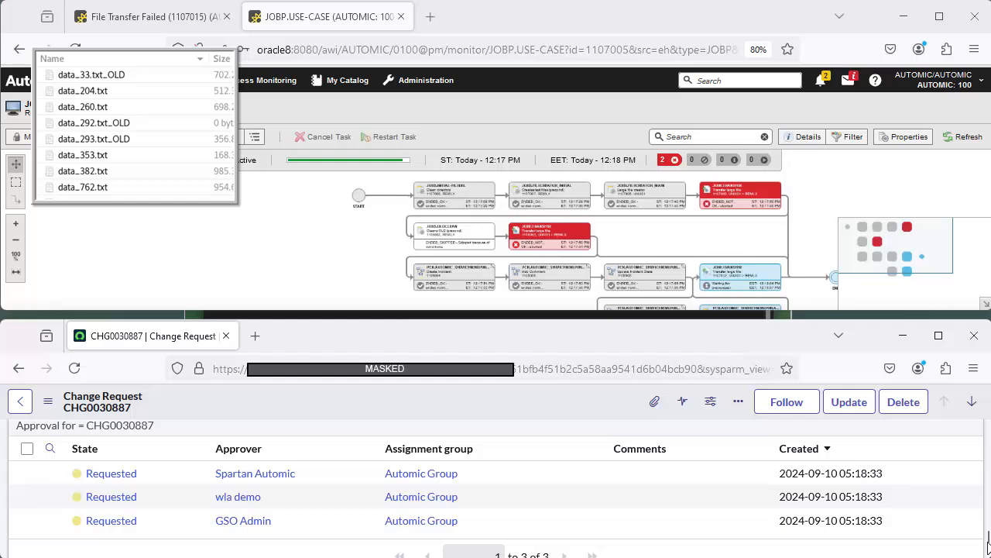
pyautogui.click(111, 521)
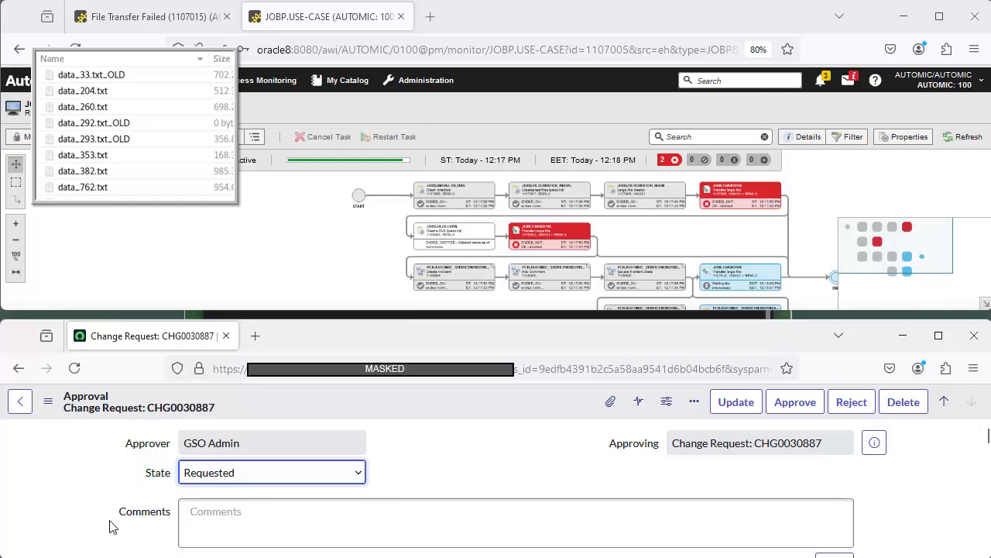
# Switch to the Linux virtual machine's terminal and delete the OLD files with rm /files/*OLD* -f
pyautogui.click(389, 316)
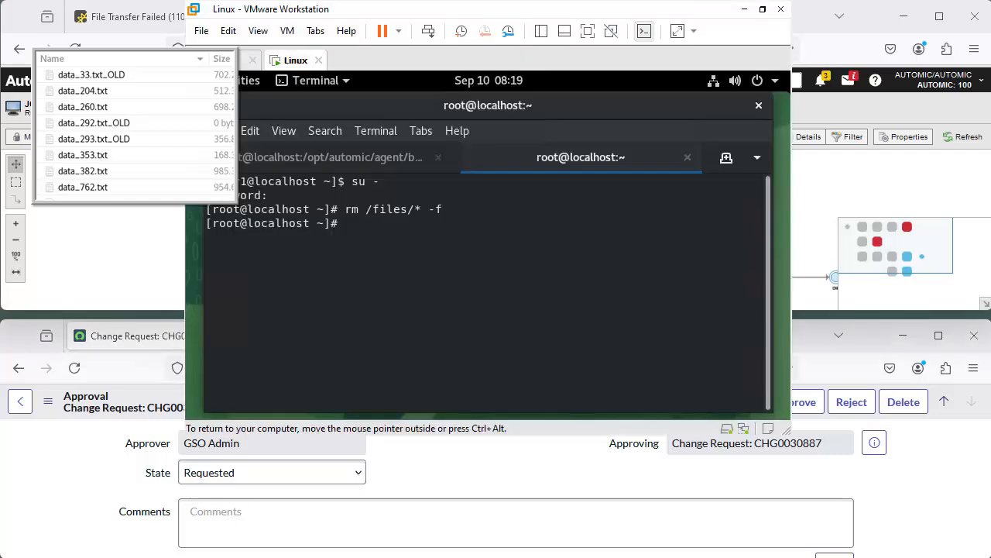
pyautogui.press('Up')
pyautogui.press('Up')
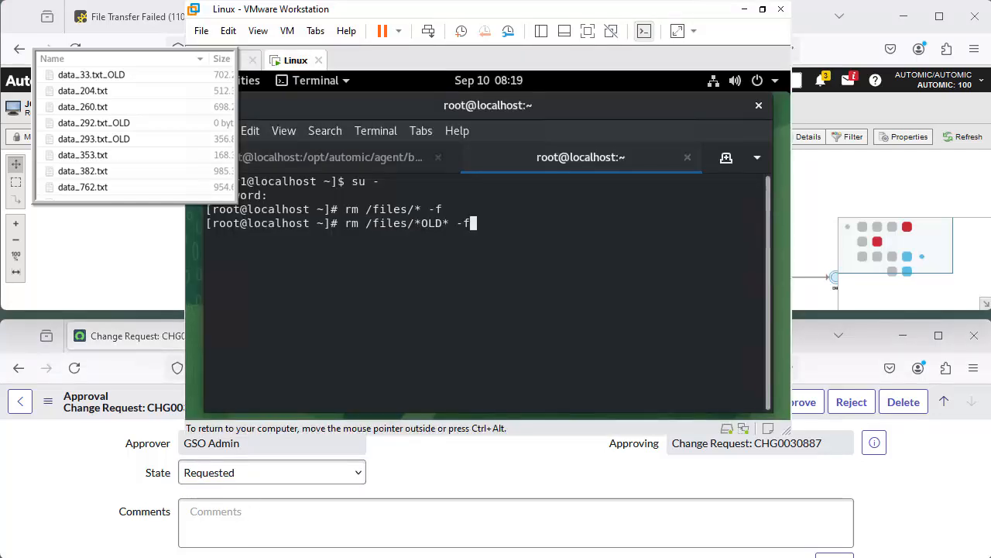
pyautogui.press('Return')
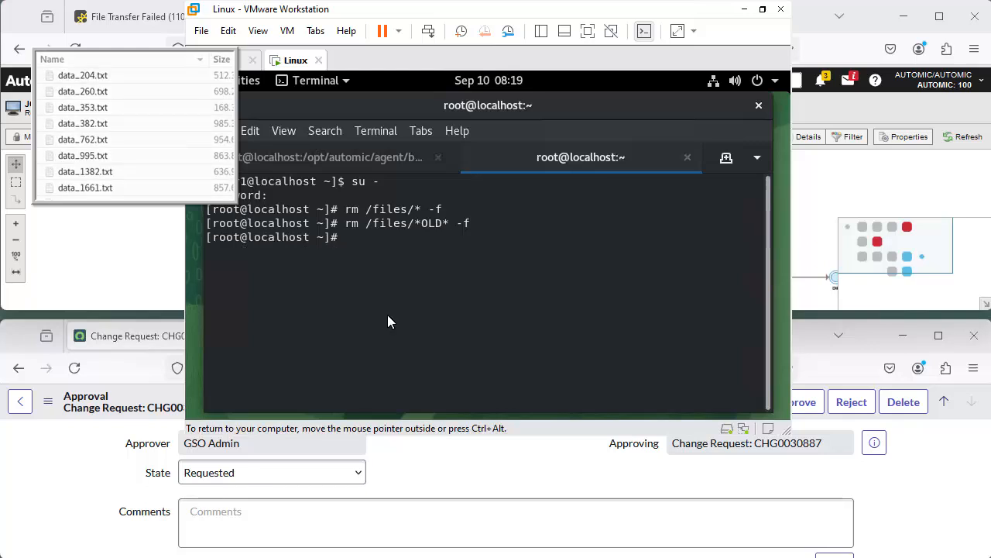
# Switch back to ServiceNow and approve the change request, then minimize the virtual machine window
pyautogui.click(806, 340)
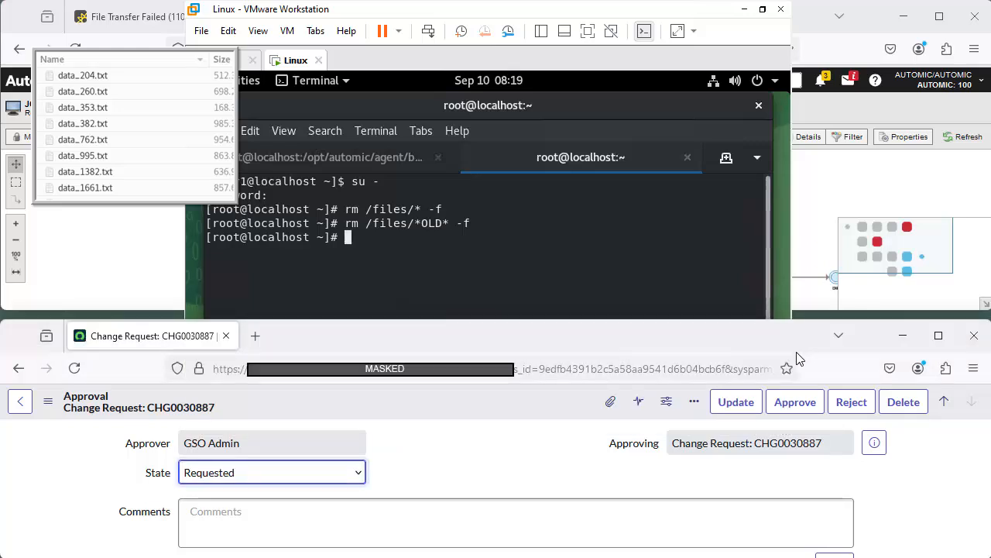
pyautogui.click(796, 401)
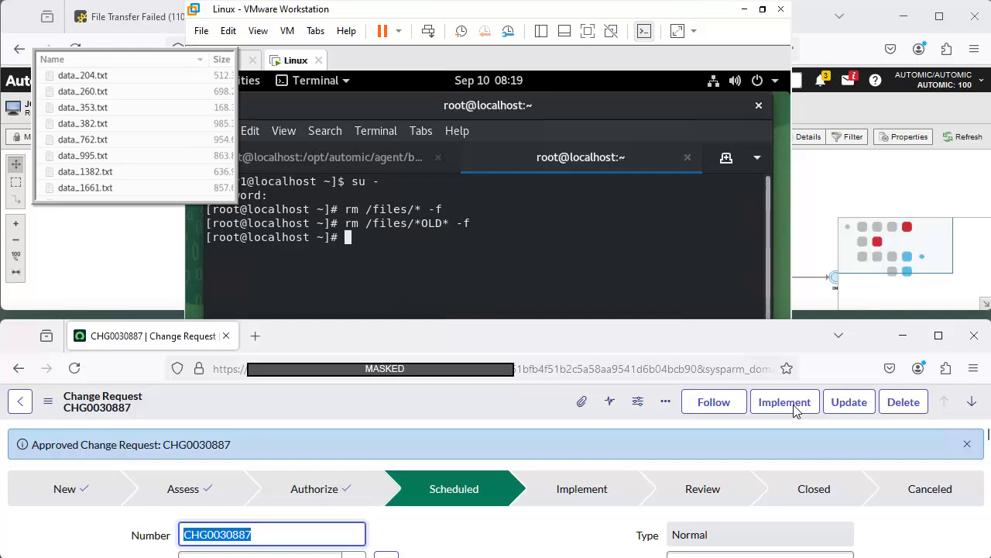
pyautogui.click(745, 12)
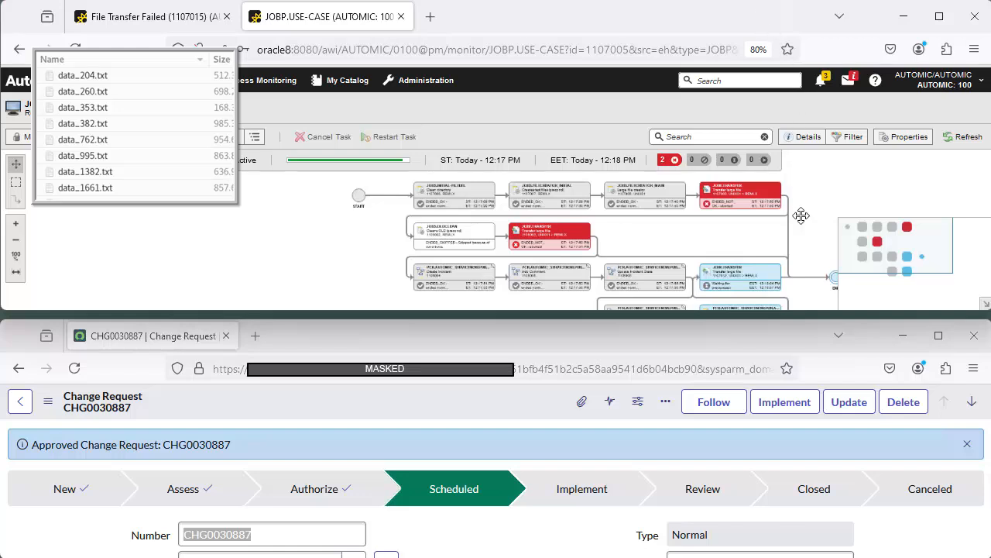
# In the Automic workflow monitor, examine the execution report and the Activation (ACT) report of the Create Record job inside the create-incident task
pyautogui.moveTo(800, 216); pyautogui.dragTo(801, 170)
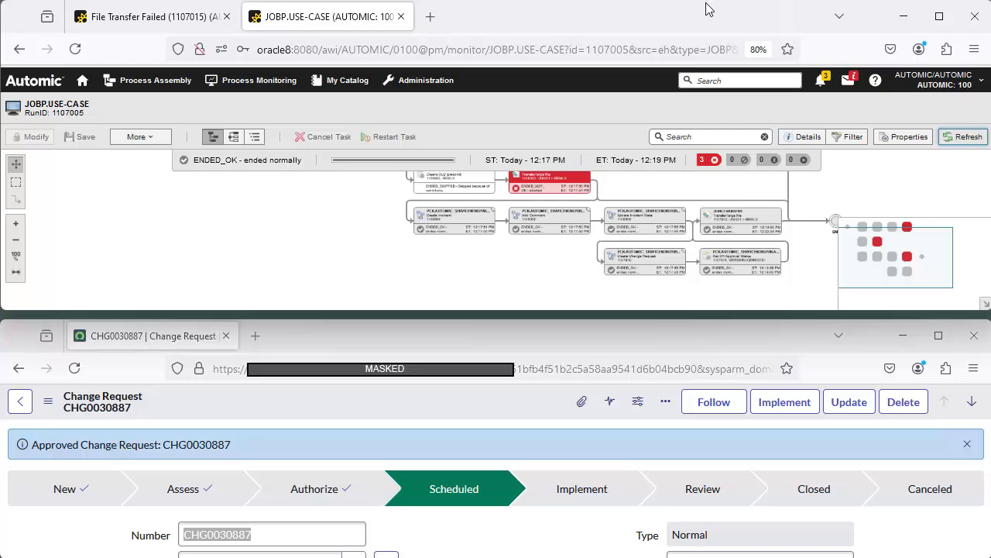
pyautogui.click(939, 16)
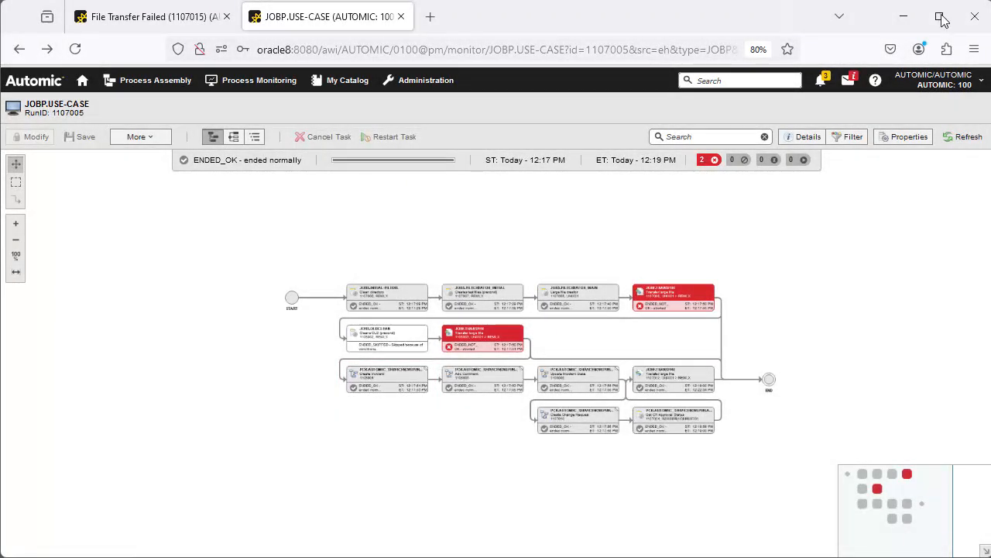
pyautogui.click(386, 378)
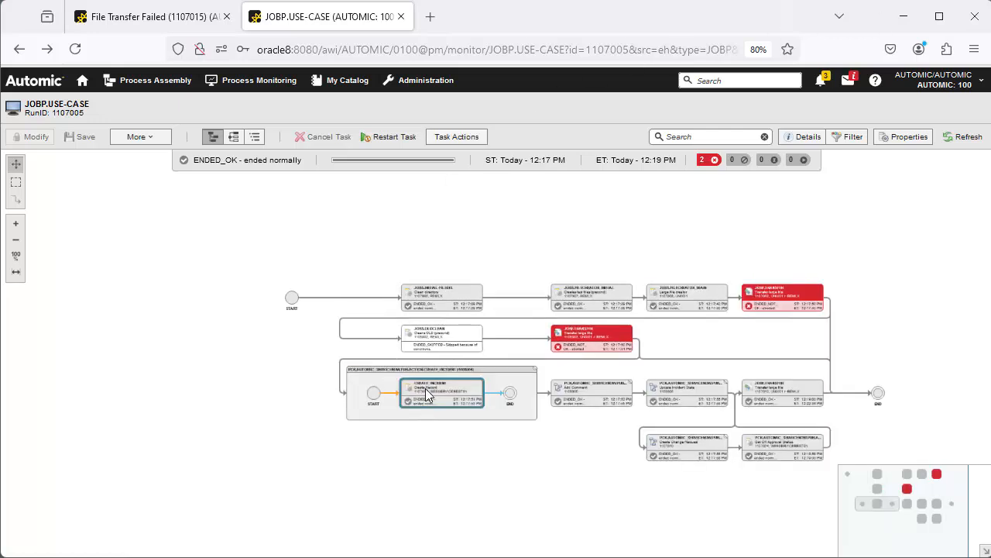
pyautogui.doubleClick(426, 388)
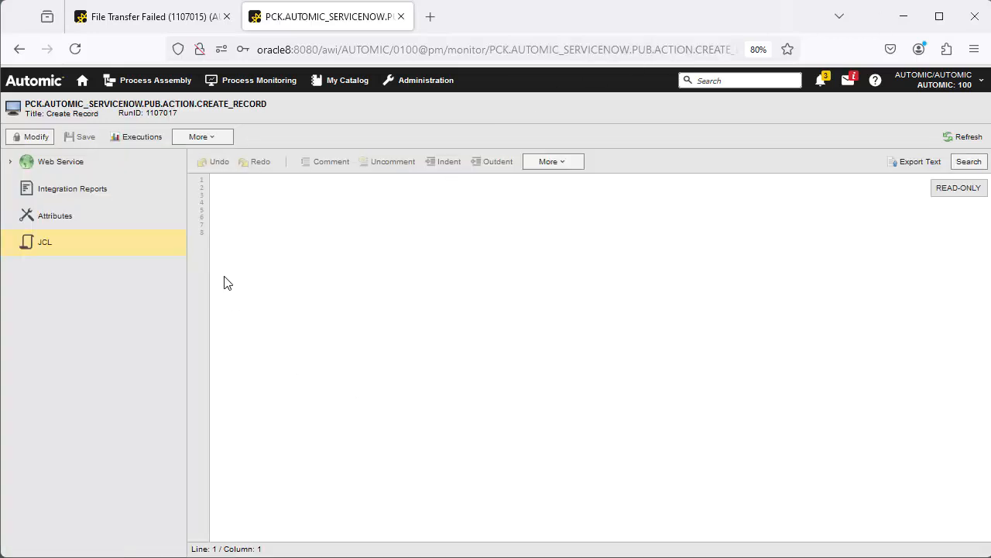
pyautogui.click(199, 136)
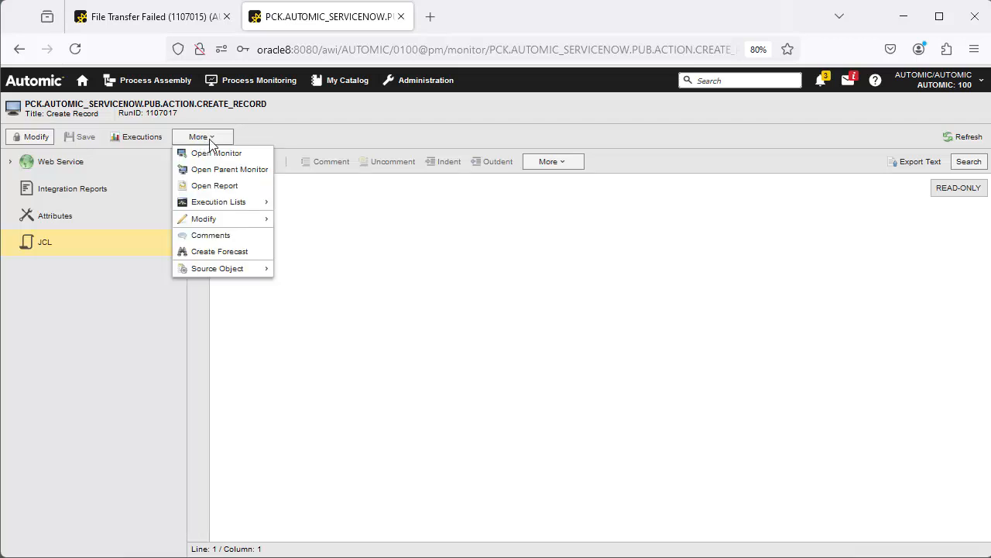
pyautogui.click(222, 185)
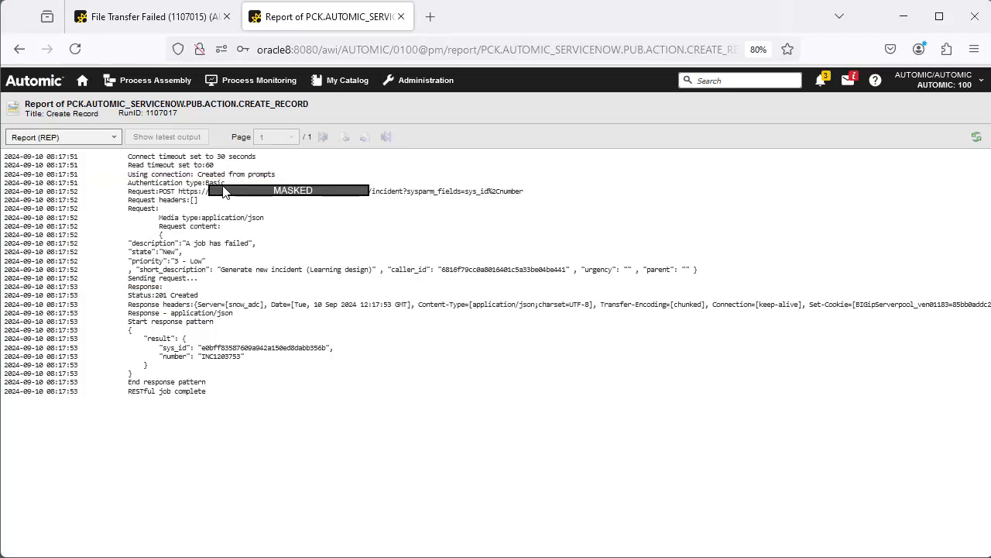
pyautogui.click(65, 136)
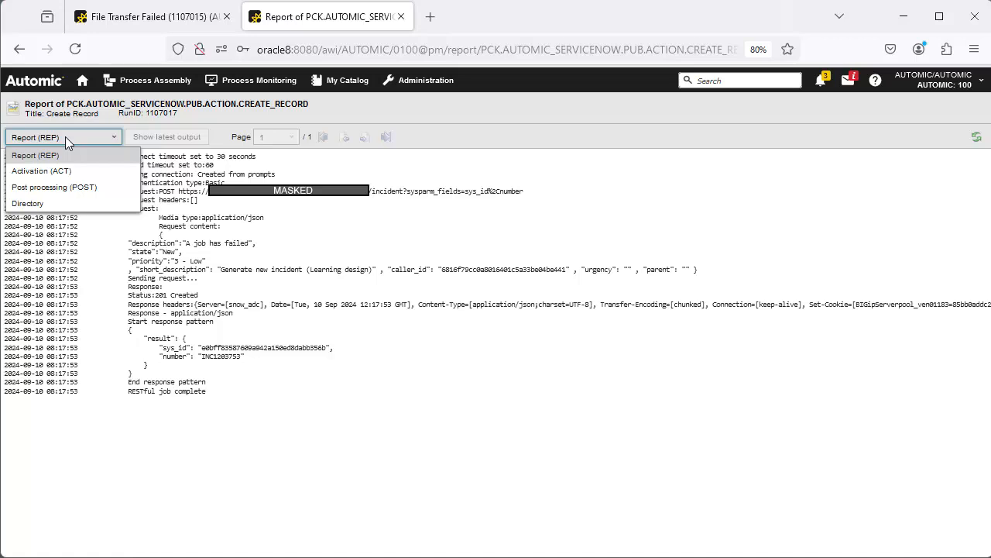
pyautogui.click(37, 171)
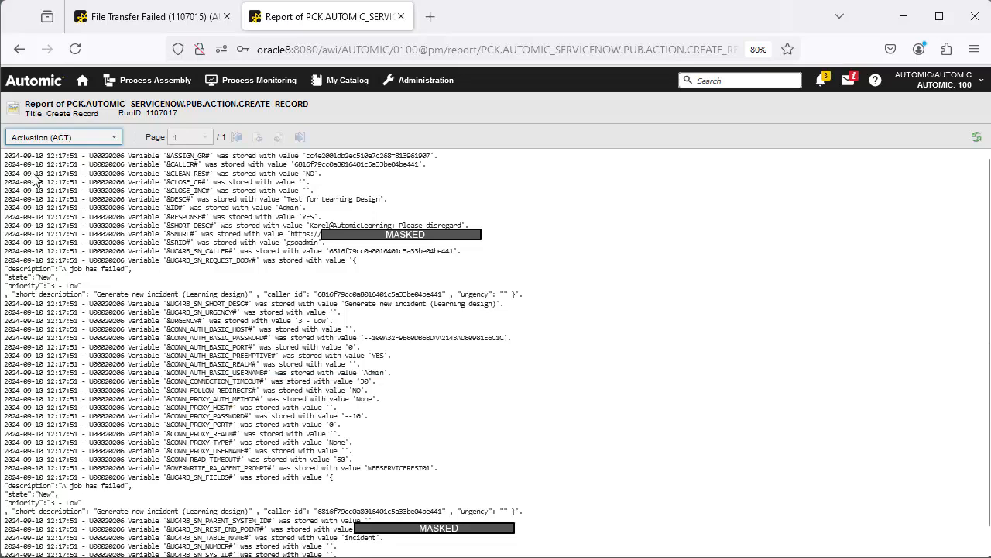
# Return to the workflow monitor and open the report of the Update State job inside the update-incident-state task
pyautogui.click(19, 48)
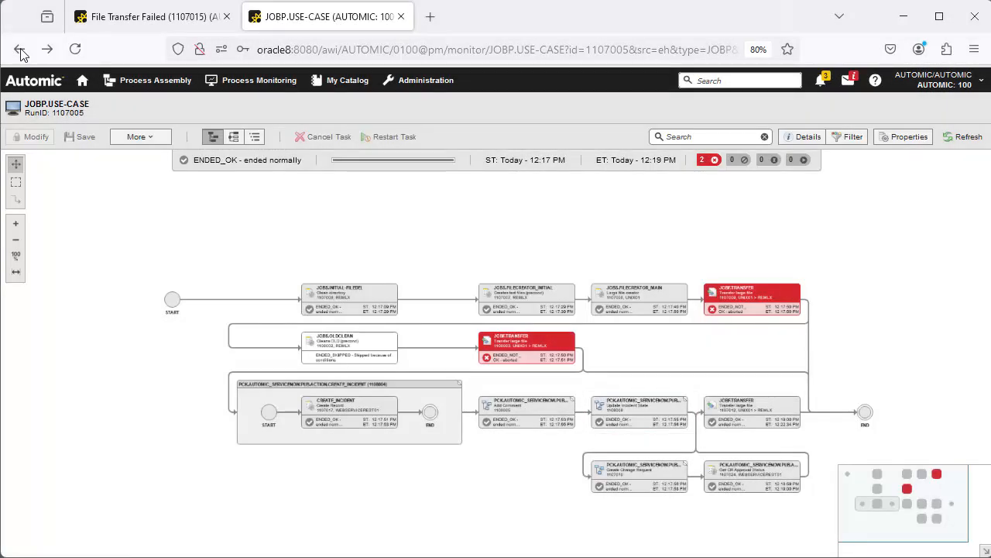
pyautogui.doubleClick(637, 412)
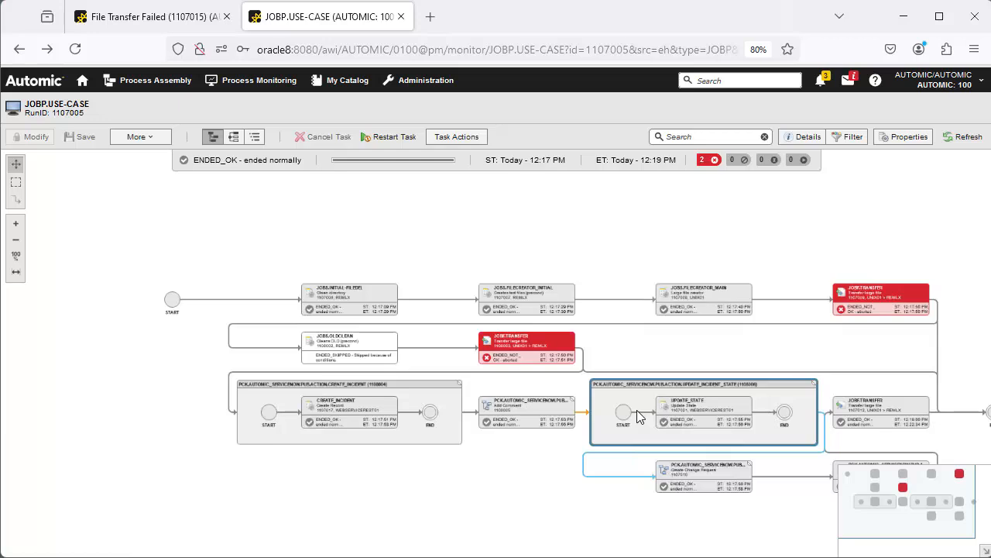
pyautogui.doubleClick(708, 416)
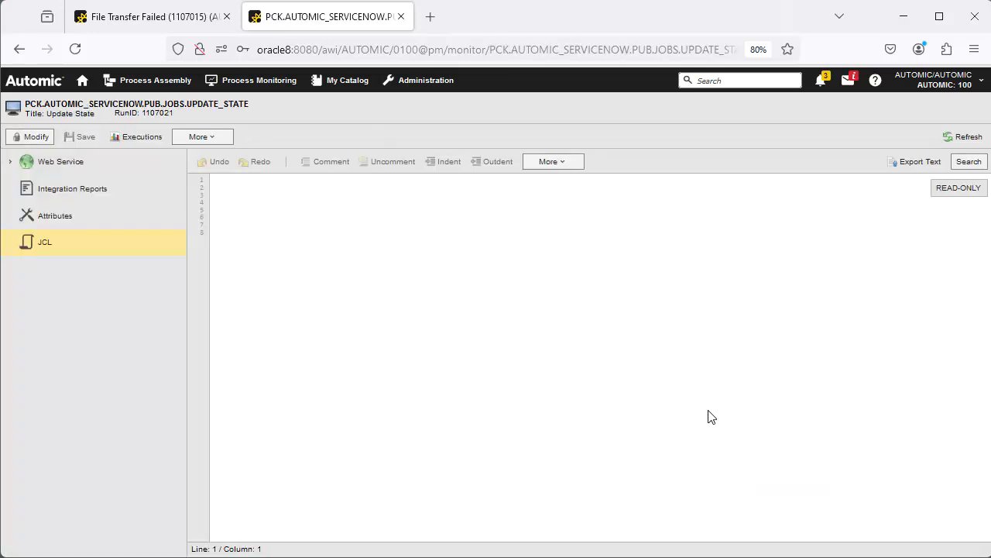
pyautogui.click(202, 138)
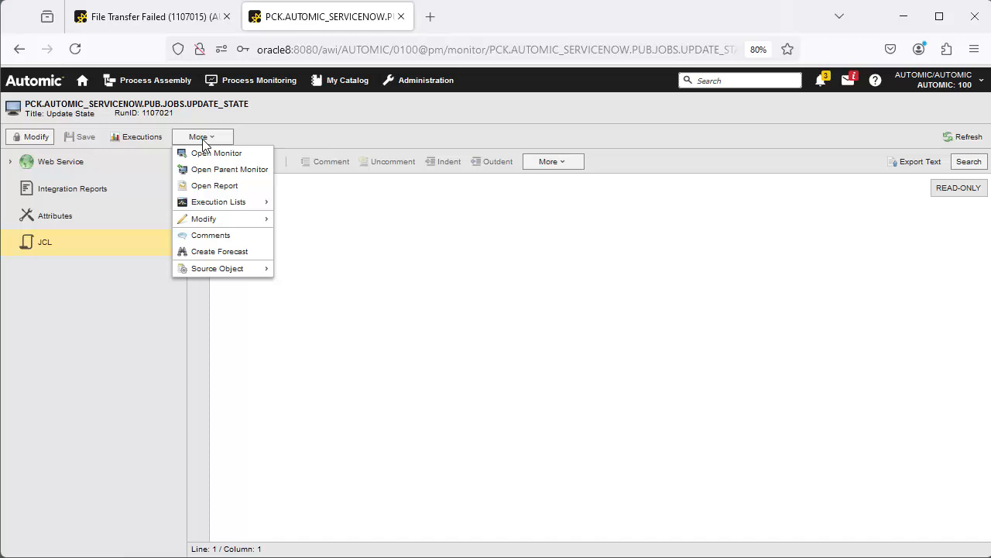
pyautogui.click(208, 185)
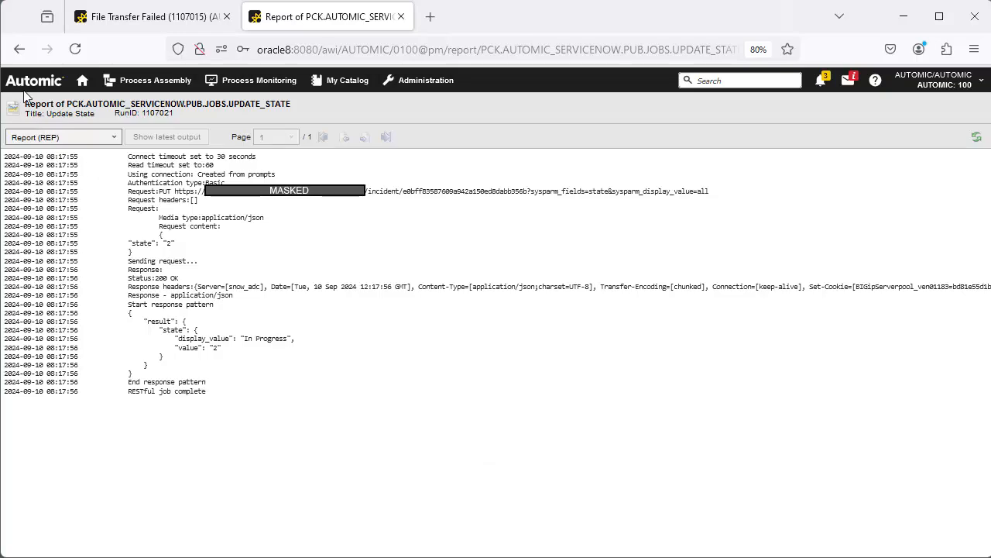
# Return to the workflow monitor and open the execution report of the Get CR Approval Status job
pyautogui.click(20, 49)
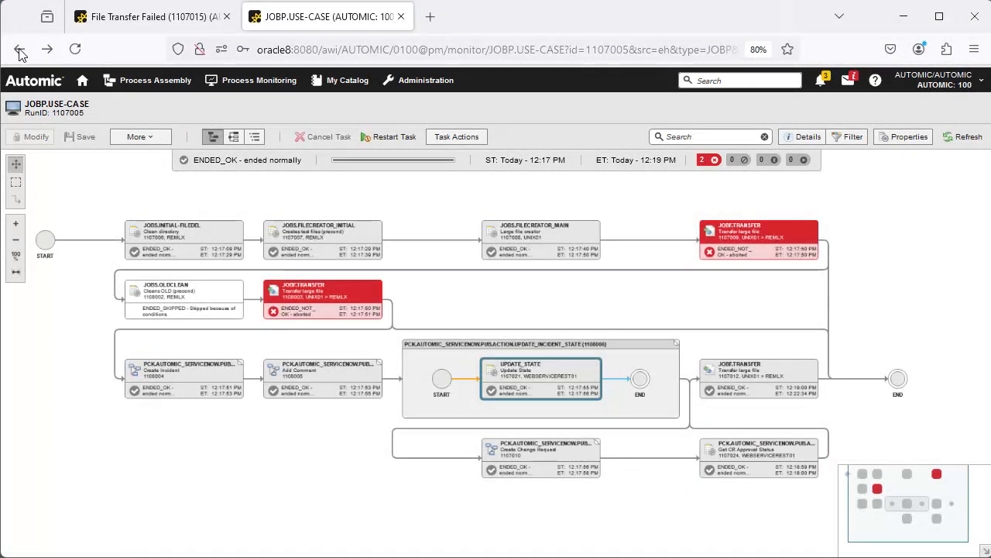
pyautogui.doubleClick(765, 457)
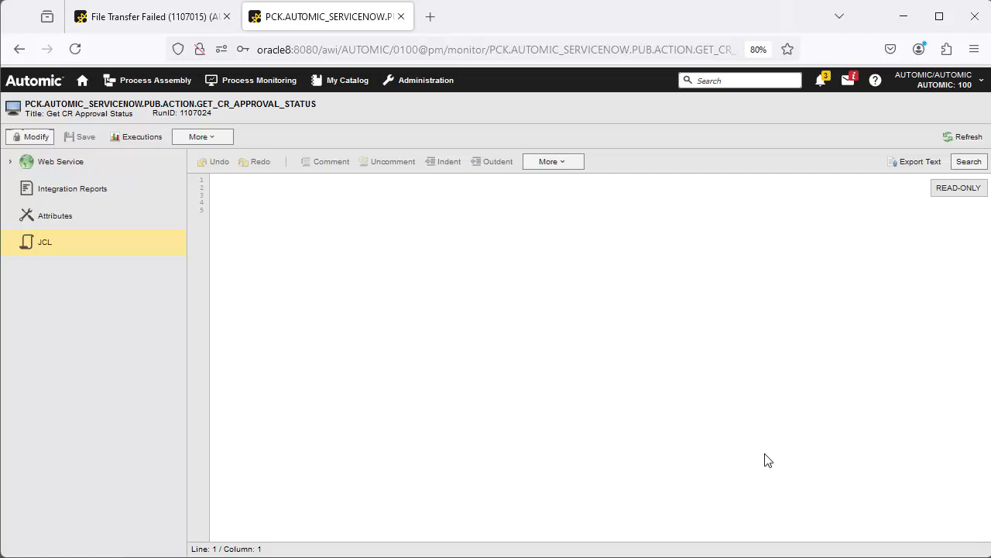
pyautogui.click(206, 137)
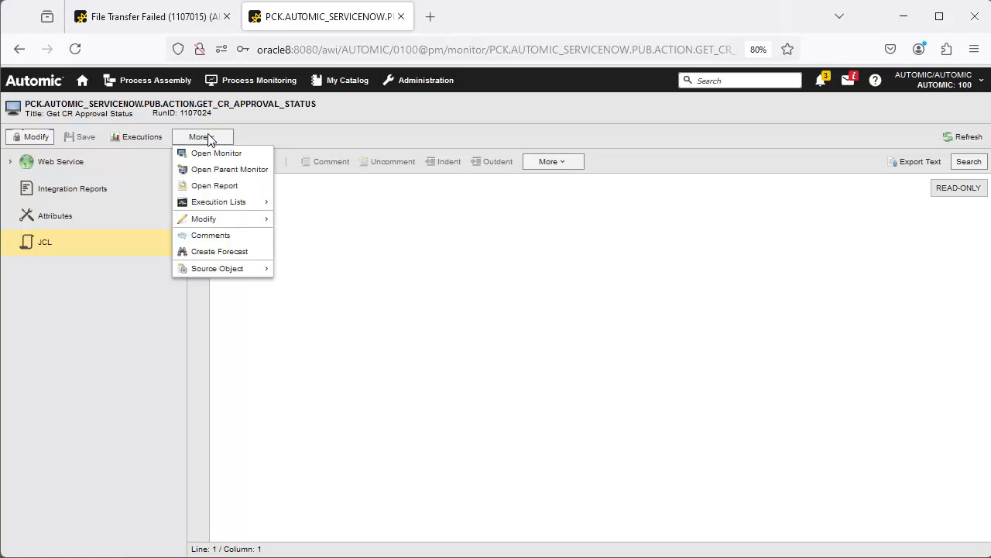
pyautogui.click(216, 186)
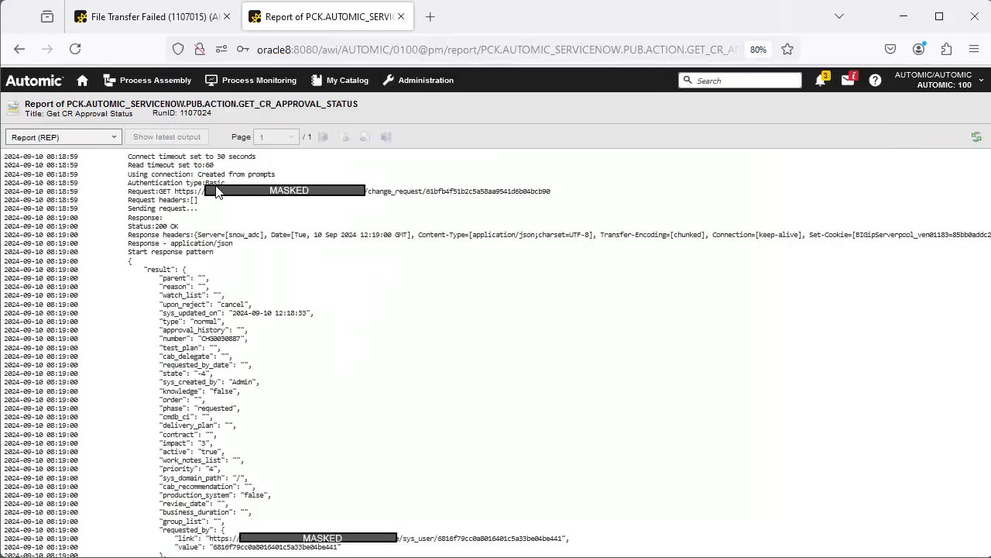
# Examine the approval status variable in the job's Activation (ACT) report, then open its Postconditions (POCO) report
pyautogui.click(45, 138)
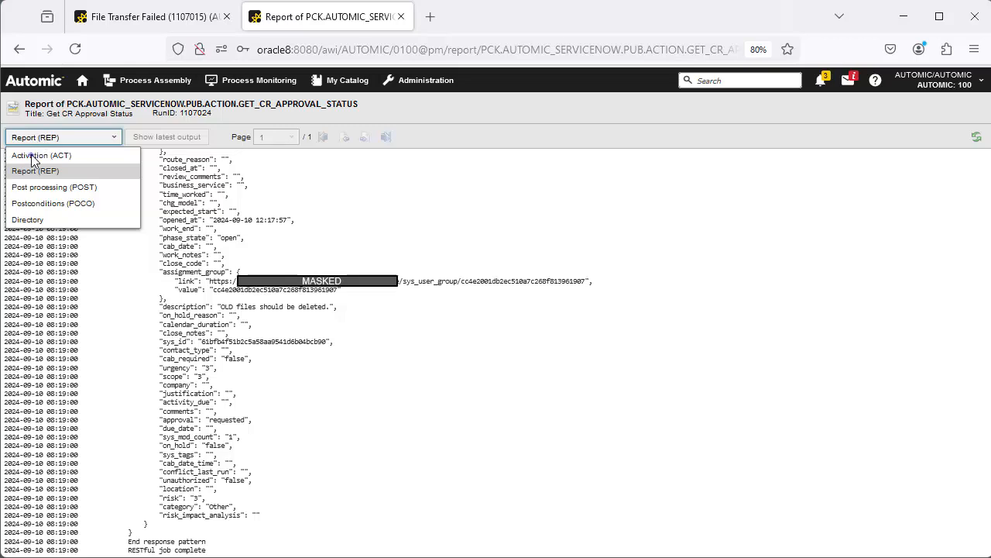
pyautogui.click(35, 155)
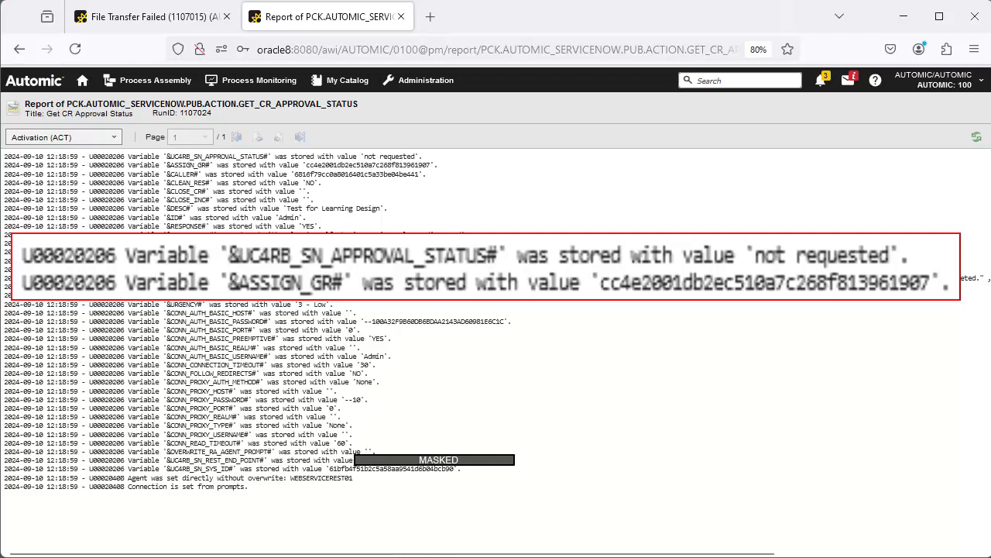
pyautogui.click(67, 140)
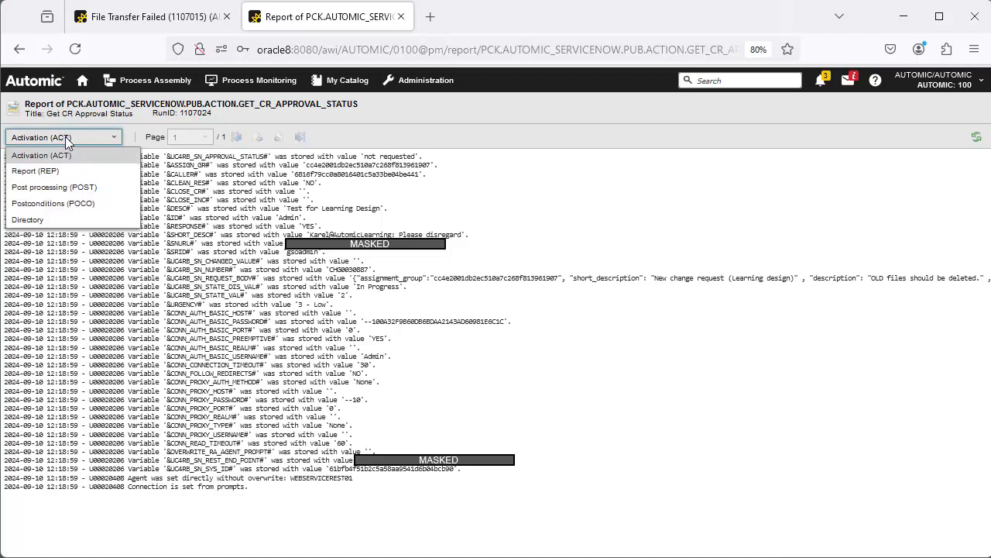
pyautogui.click(60, 204)
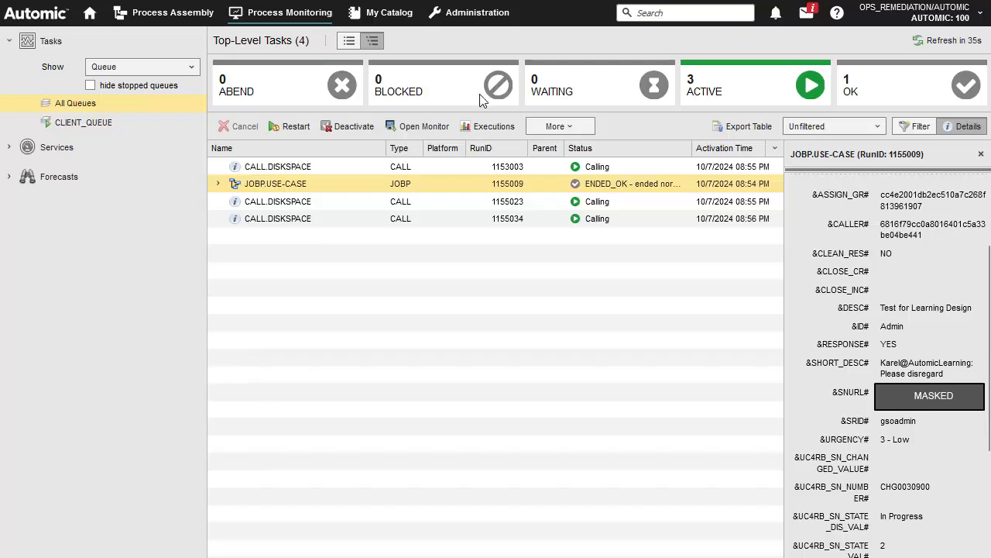
# In the task details of JOBP.USE-CASE, examine the ServiceNow variables down to &UC4RB_SN_APPROVAL_STATUS#
pyautogui.scroll(-5, 848, 221)
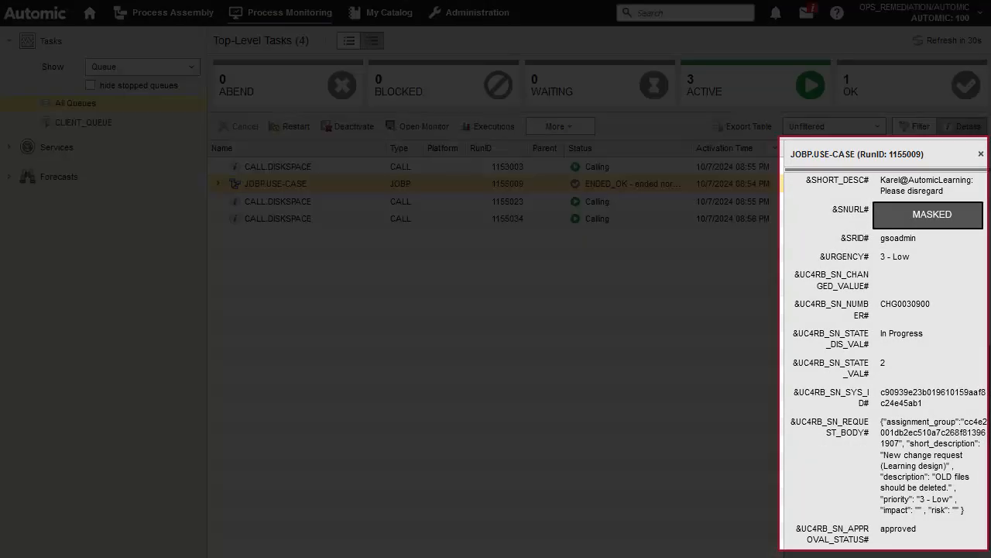